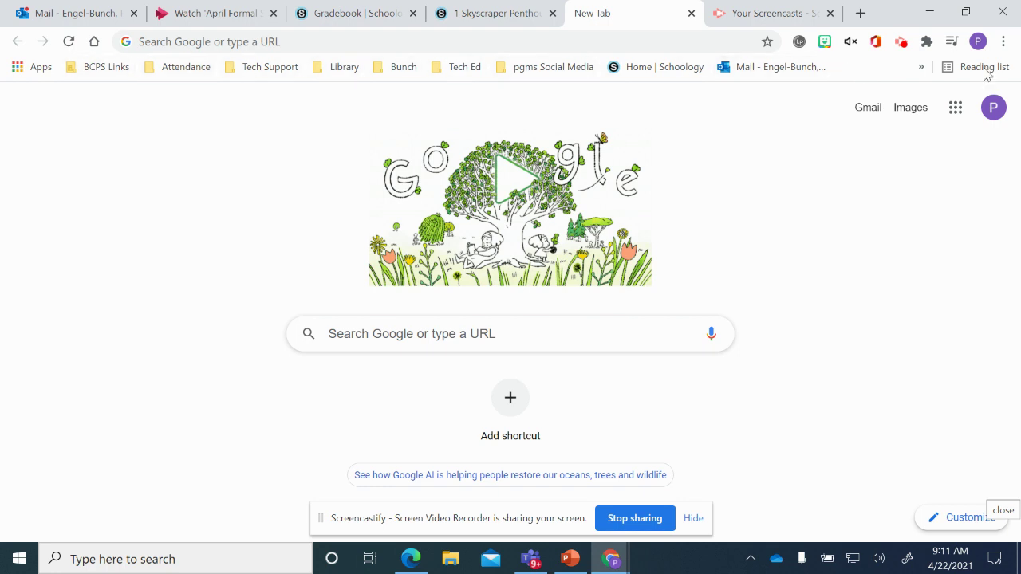
Step: Open Chrome's main menu to reach the Bookmarks options
{"action": "left_click", "coordinate": [1003, 42]}
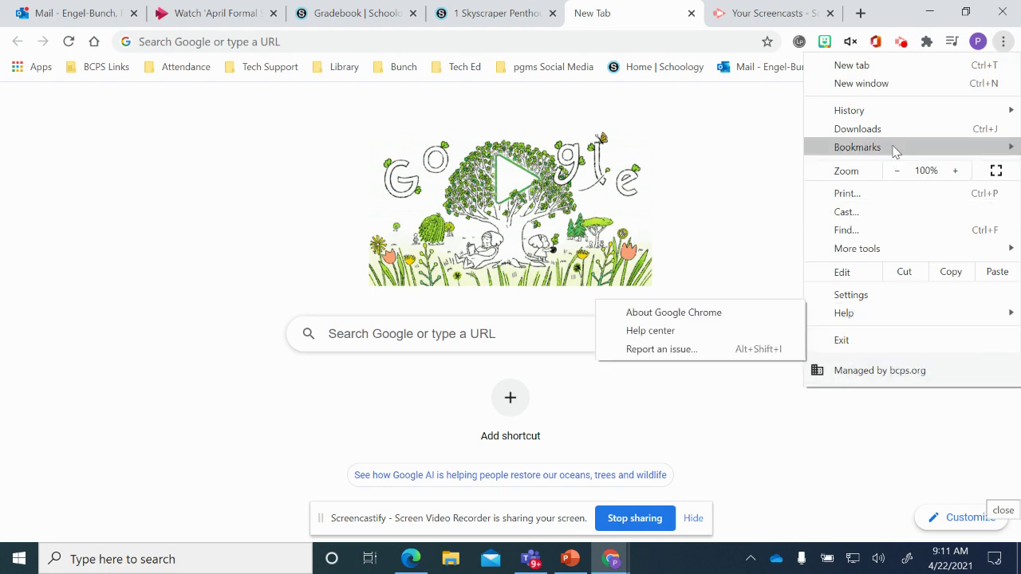
{"action": "mouse_move", "coordinate": [857, 147]}
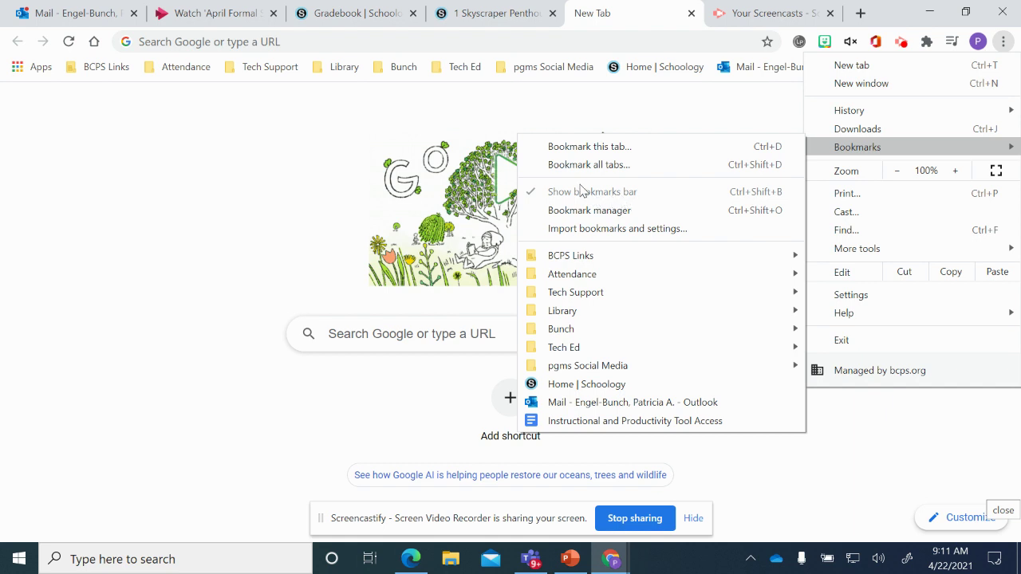
Step: Dismiss the menu and doodle overlay, then browse the Attendance and Tech Support bookmark folders
{"action": "left_click", "coordinate": [326, 160]}
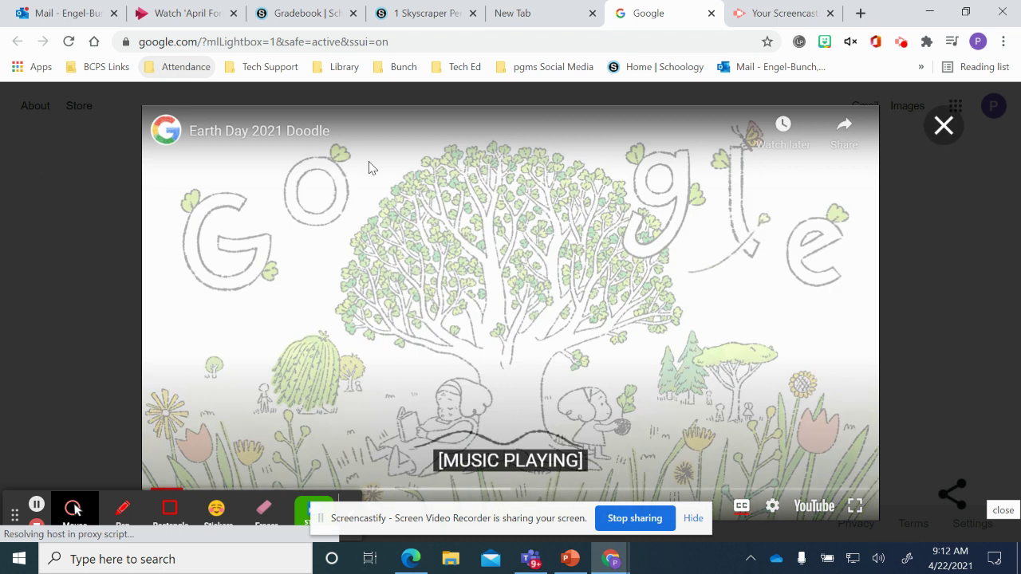
{"action": "left_click", "coordinate": [943, 126]}
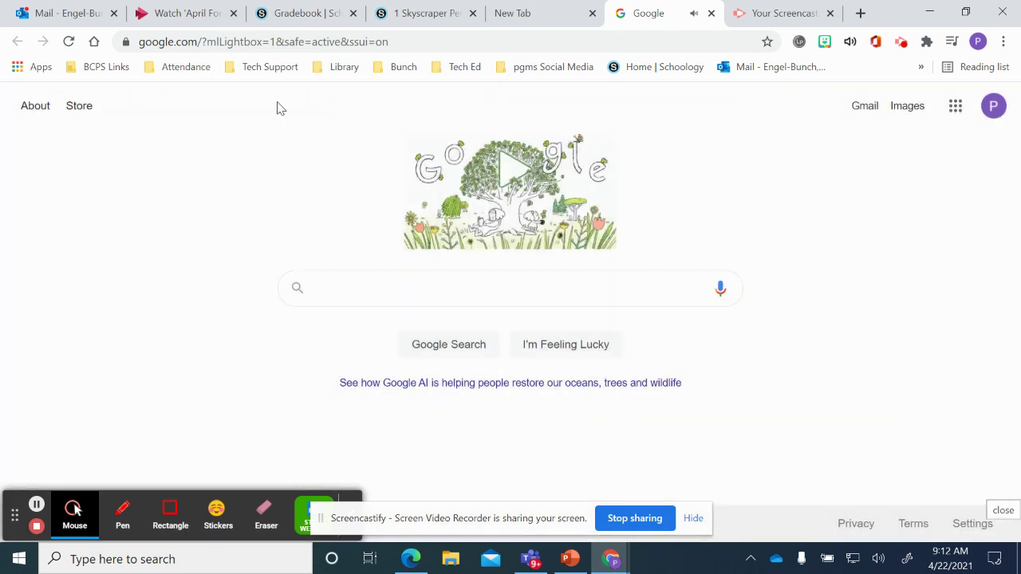
{"action": "left_click", "coordinate": [177, 70]}
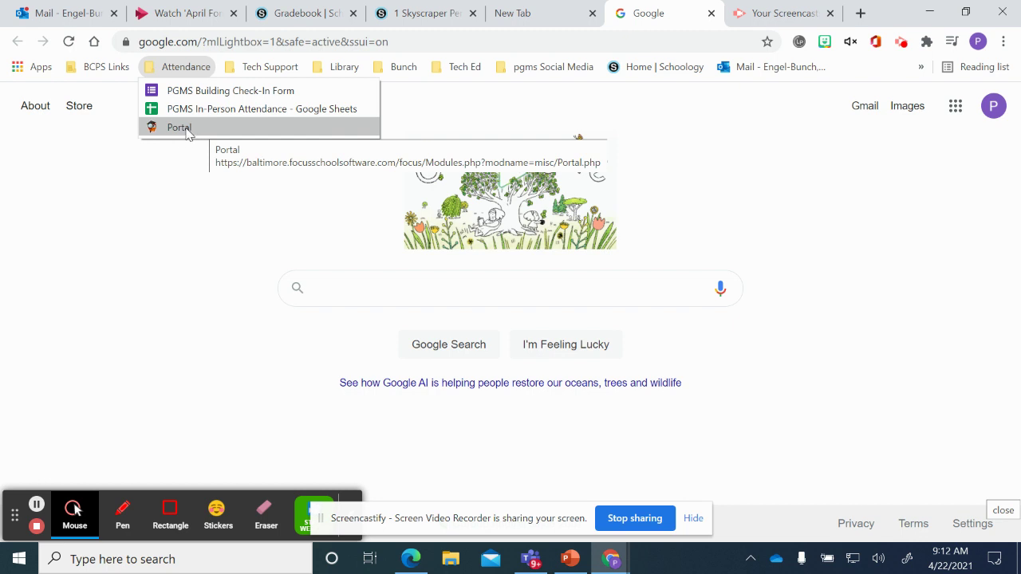
{"action": "left_click", "coordinate": [182, 220]}
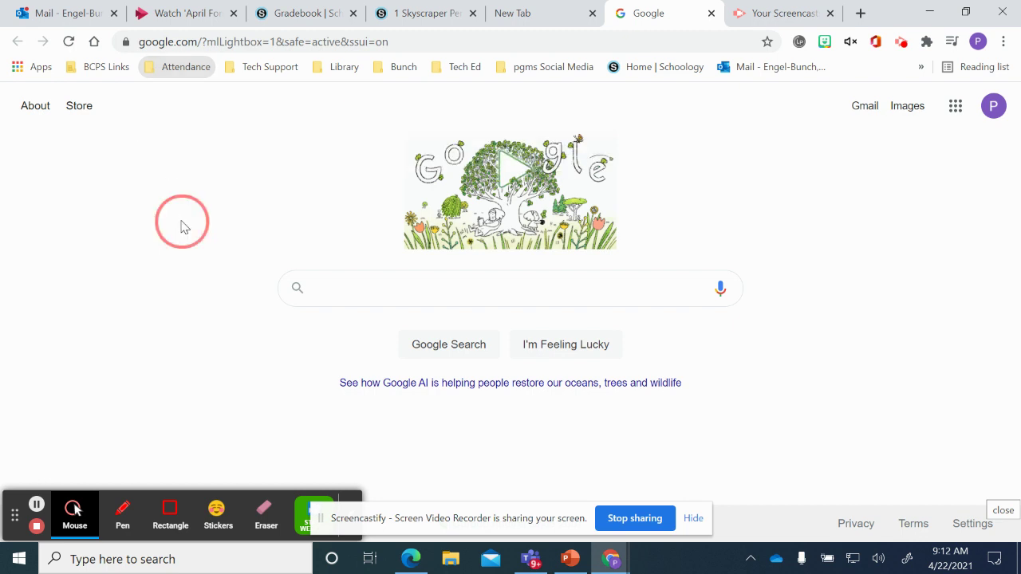
{"action": "left_click", "coordinate": [285, 69]}
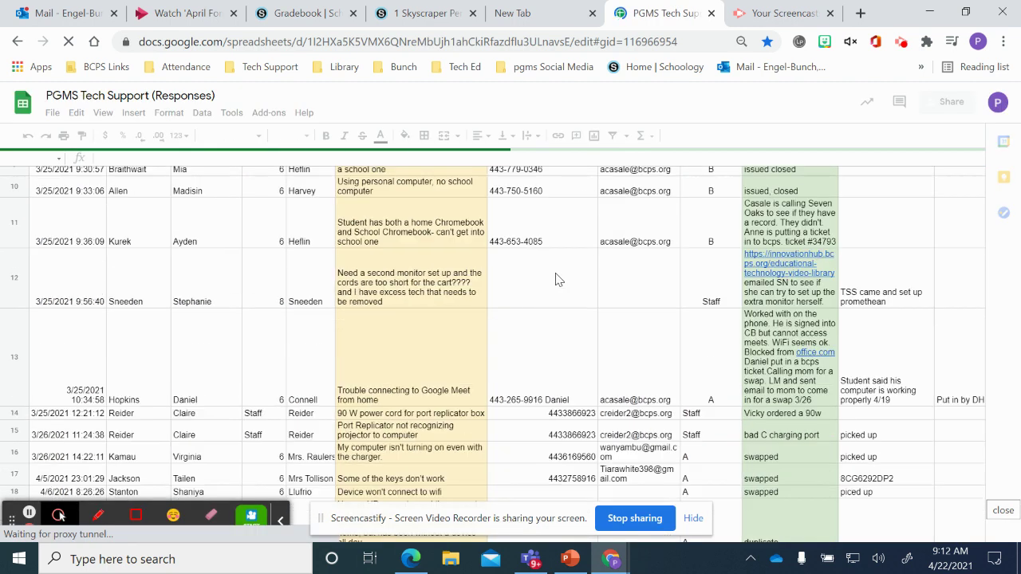
Step: Scroll through the PGMS Tech Support (Responses) ticket rows down to row 62 and back up
{"action": "scroll", "coordinate": [554, 278], "scroll_direction": "down", "scroll_amount": 1}
{"action": "scroll", "coordinate": [552, 277], "scroll_direction": "down", "scroll_amount": 4}
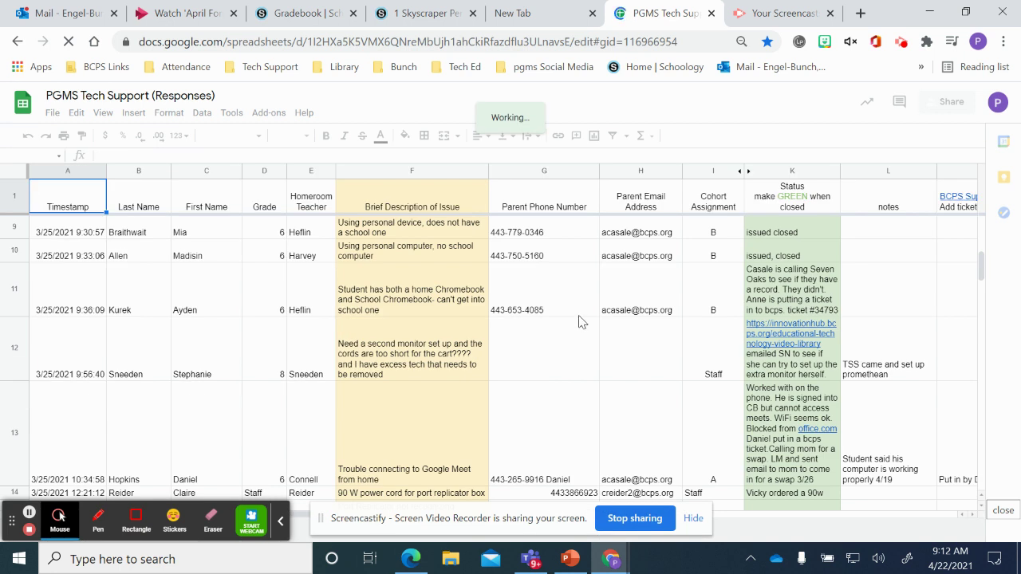
{"action": "scroll", "coordinate": [771, 293], "scroll_direction": "down", "scroll_amount": 5}
{"action": "scroll", "coordinate": [788, 343], "scroll_direction": "down", "scroll_amount": 5}
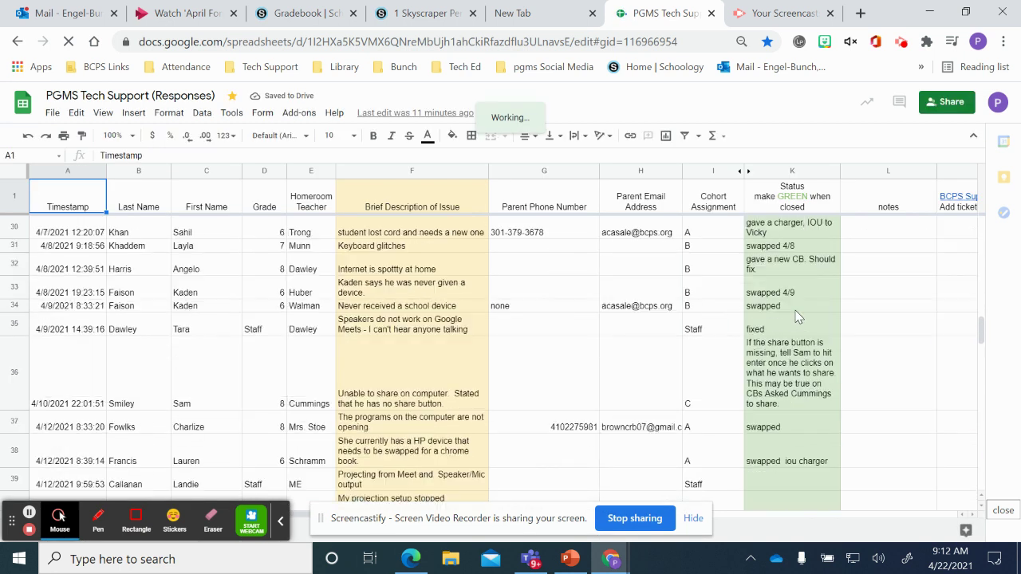
{"action": "scroll", "coordinate": [773, 316], "scroll_direction": "down", "scroll_amount": 5}
{"action": "scroll", "coordinate": [774, 319], "scroll_direction": "down", "scroll_amount": 3}
{"action": "scroll", "coordinate": [774, 319], "scroll_direction": "down", "scroll_amount": 3}
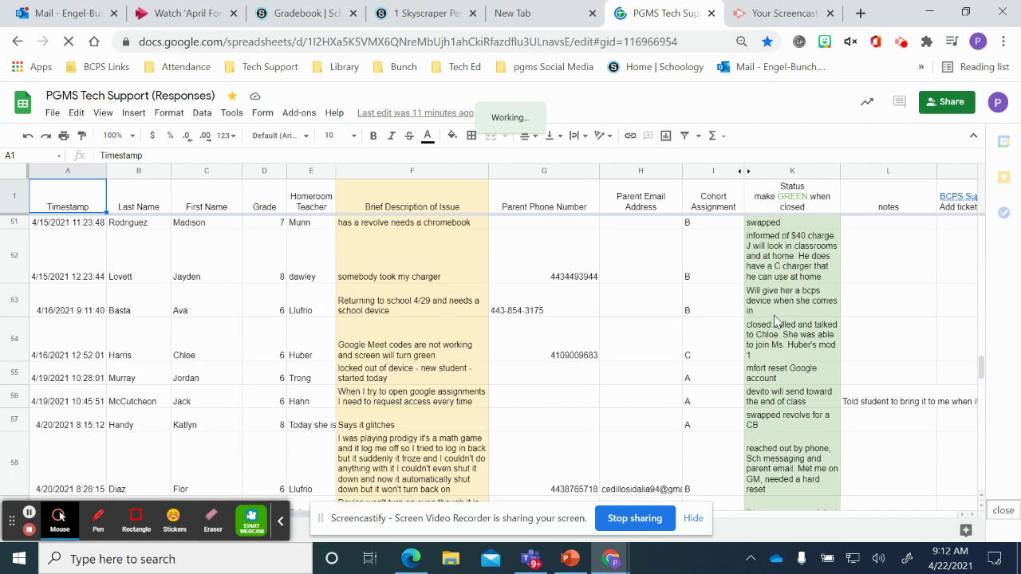
{"action": "scroll", "coordinate": [774, 319], "scroll_direction": "down", "scroll_amount": 3}
{"action": "scroll", "coordinate": [773, 319], "scroll_direction": "down", "scroll_amount": 5}
{"action": "scroll", "coordinate": [773, 319], "scroll_direction": "up", "scroll_amount": 5}
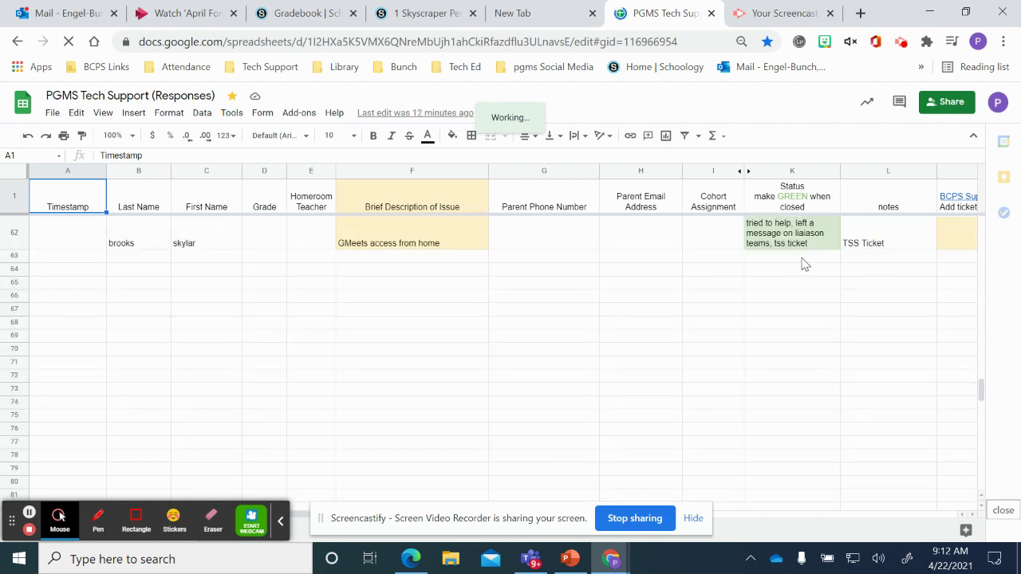
{"action": "scroll", "coordinate": [802, 263], "scroll_direction": "up", "scroll_amount": 3}
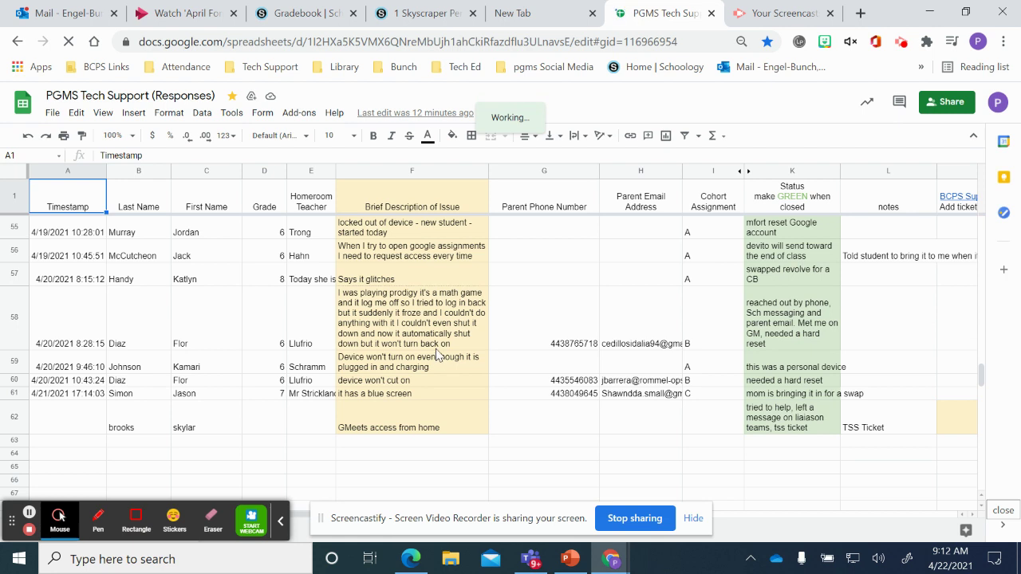
{"action": "scroll", "coordinate": [435, 354], "scroll_direction": "up", "scroll_amount": 2}
{"action": "scroll", "coordinate": [436, 355], "scroll_direction": "up", "scroll_amount": 1}
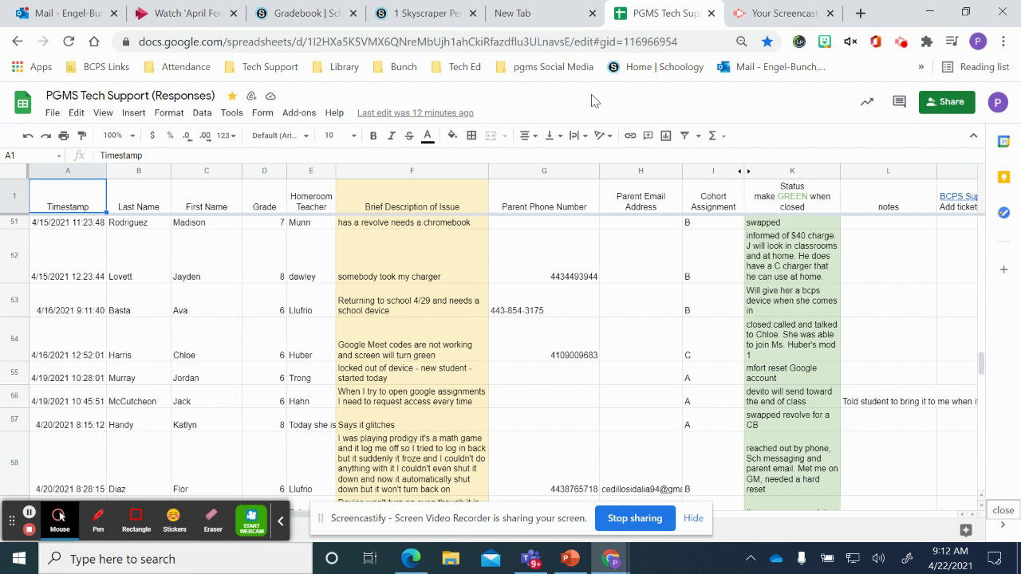
Step: Return to the new tab page and peek into the Library and Bunch bookmark folders
{"action": "left_click", "coordinate": [539, 10]}
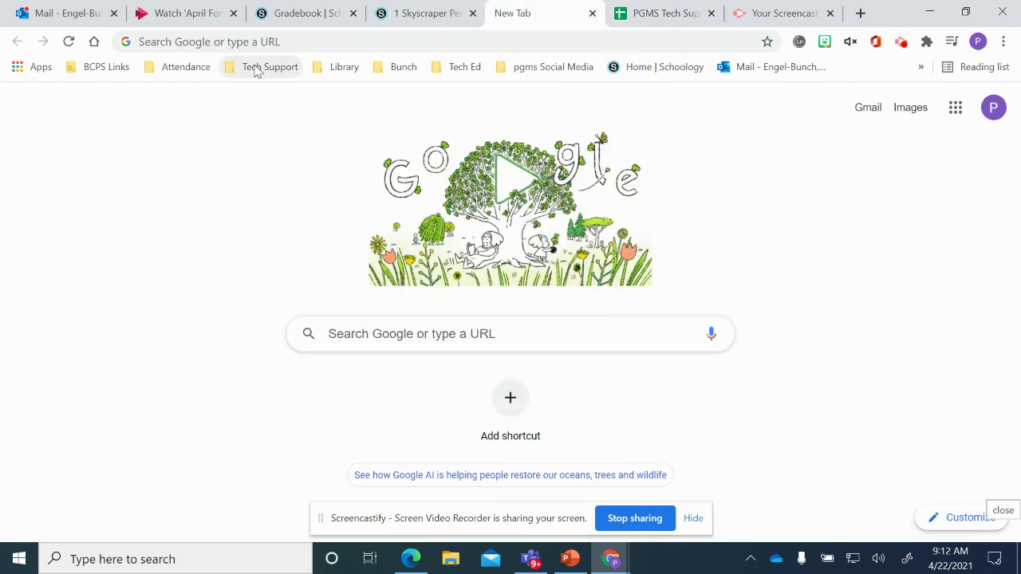
{"action": "left_click", "coordinate": [344, 72]}
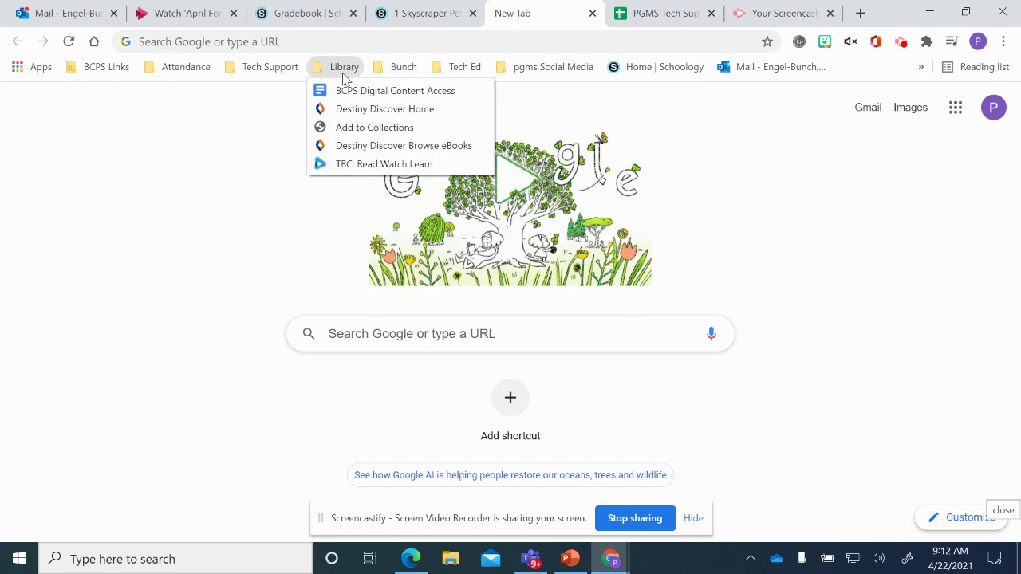
{"action": "left_click", "coordinate": [406, 72]}
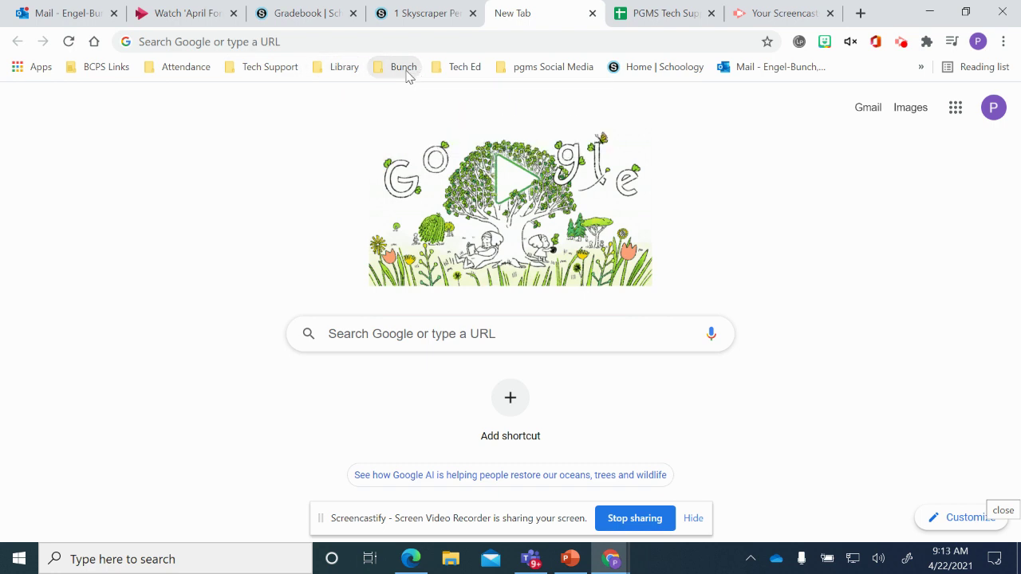
{"action": "left_click", "coordinate": [406, 73]}
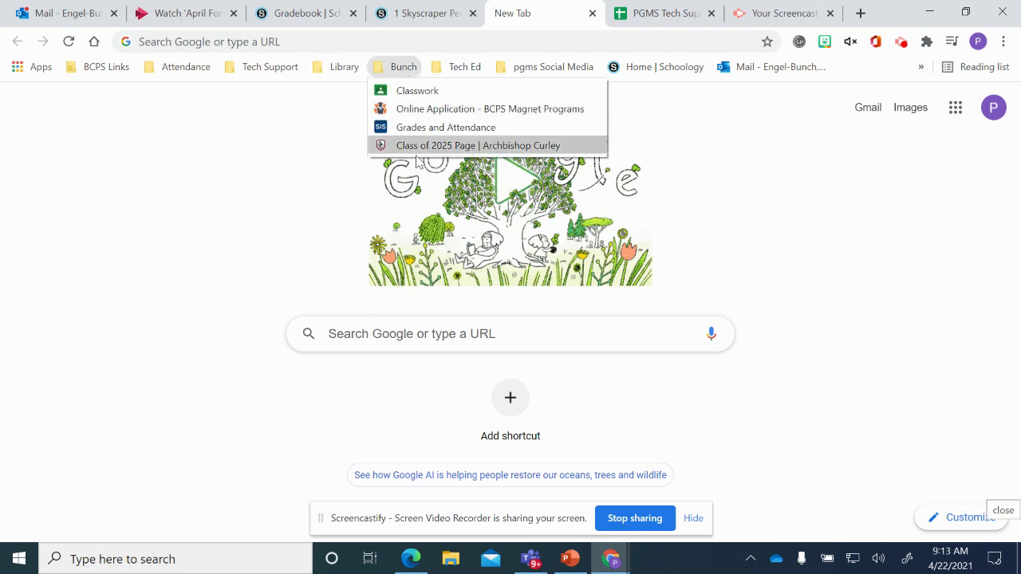
{"action": "left_click", "coordinate": [475, 71]}
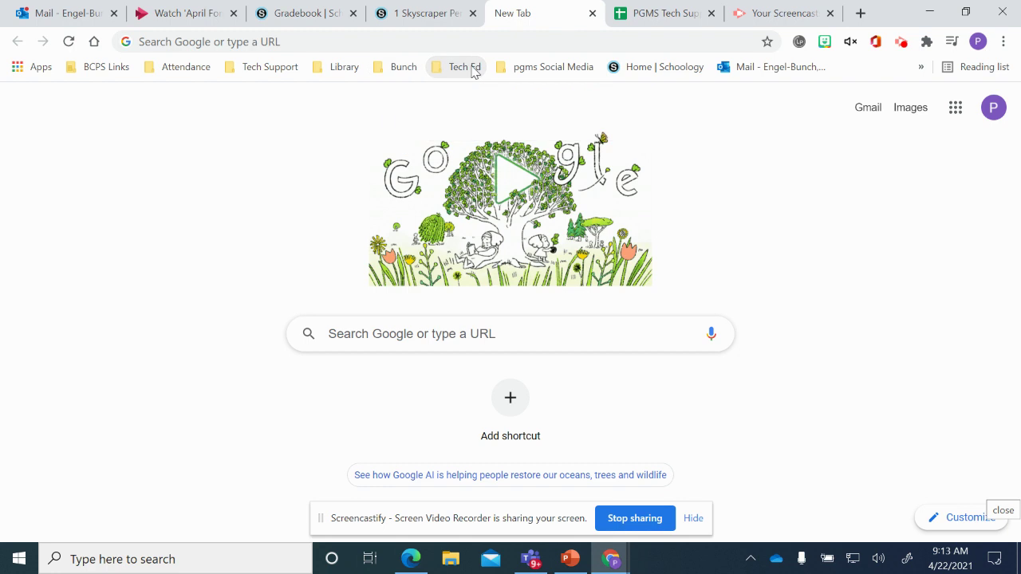
Step: Look through the Tech Ed and pgms Social Media folders and the hidden overflow bookmarks
{"action": "left_click", "coordinate": [475, 71]}
{"action": "mouse_move", "coordinate": [547, 67]}
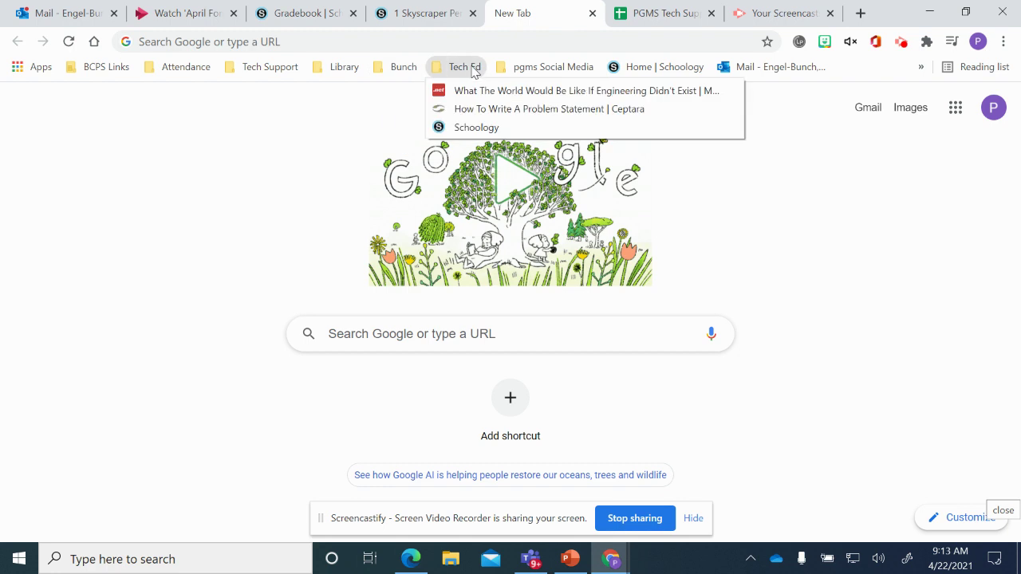
{"action": "left_click", "coordinate": [541, 72]}
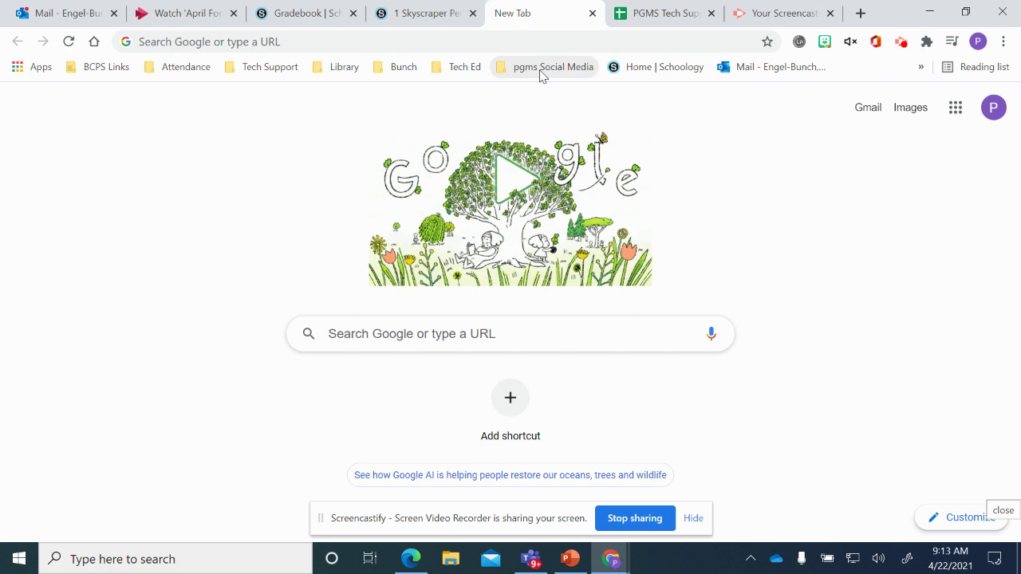
{"action": "left_click", "coordinate": [541, 71]}
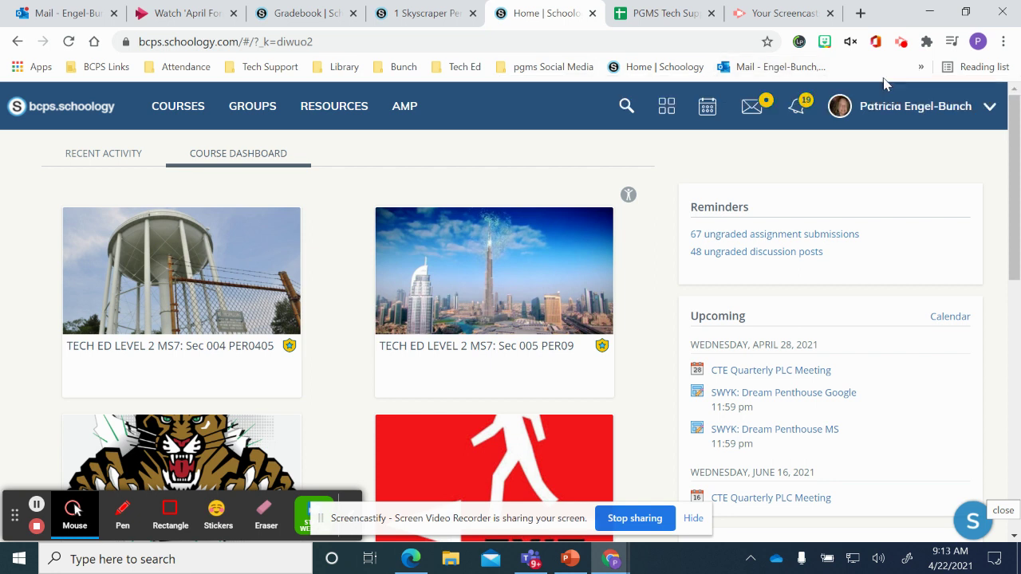
{"action": "left_click", "coordinate": [921, 68]}
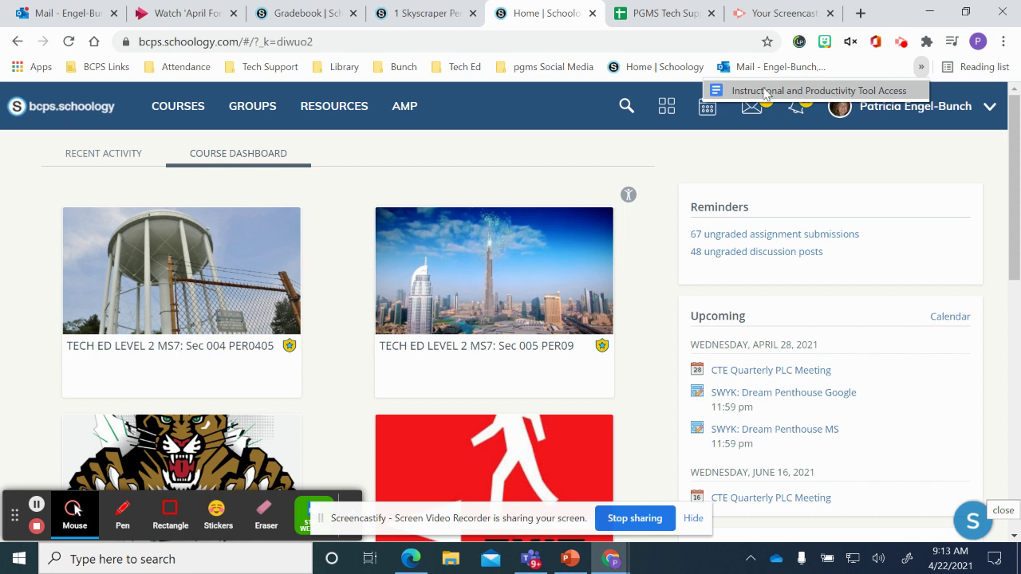
{"action": "left_click", "coordinate": [865, 68]}
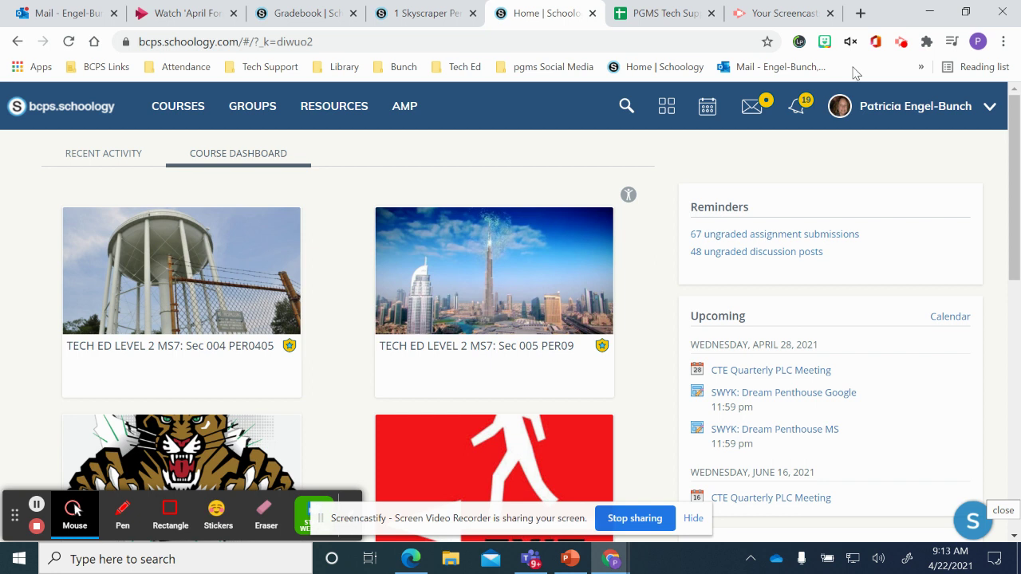
Step: Add a folder named 'put in a ticket' from the bookmarks bar's right-click menu
{"action": "right_click", "coordinate": [853, 72]}
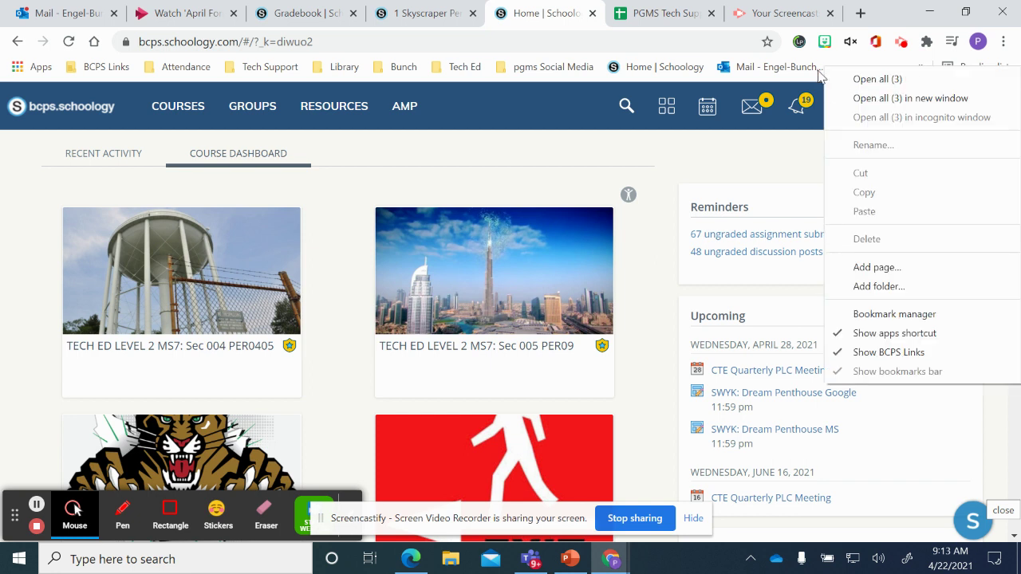
{"action": "left_click", "coordinate": [923, 296]}
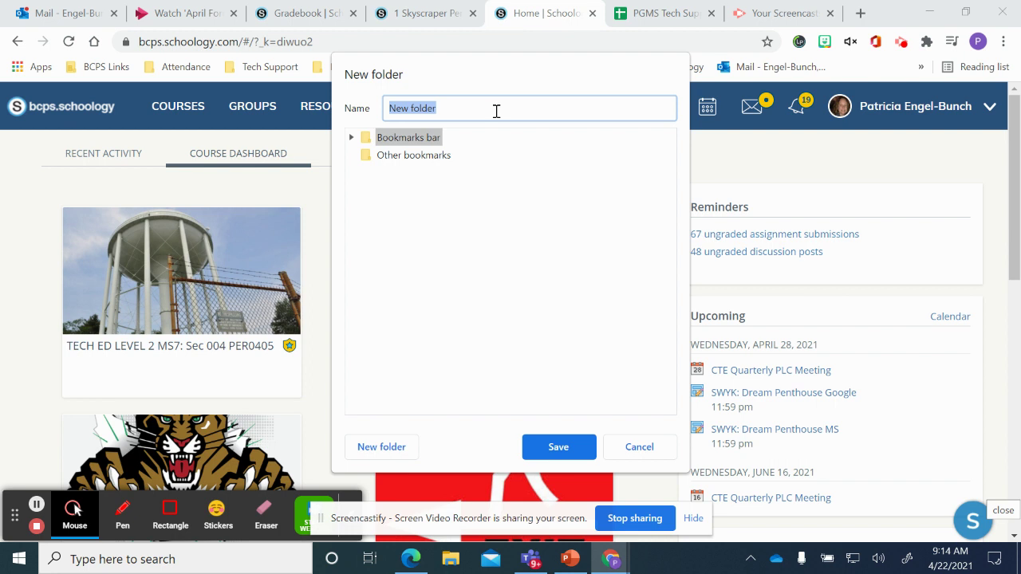
{"action": "type", "text": "put in a ticket"}
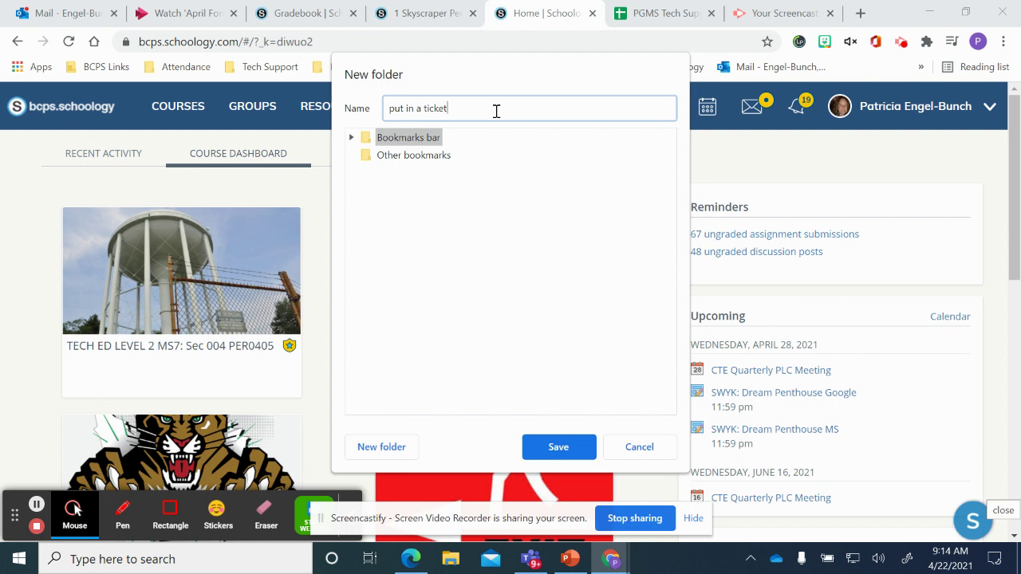
{"action": "left_click", "coordinate": [556, 448]}
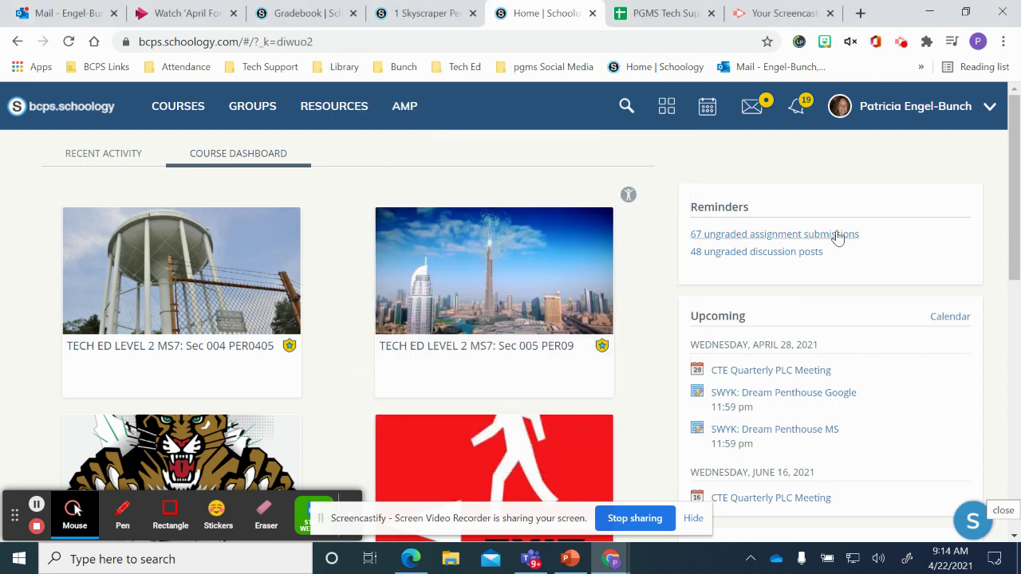
Step: Move 'put in a ticket' onto the bookmarks bar and open the PGMS Tech Support Request form
{"action": "left_click", "coordinate": [920, 67]}
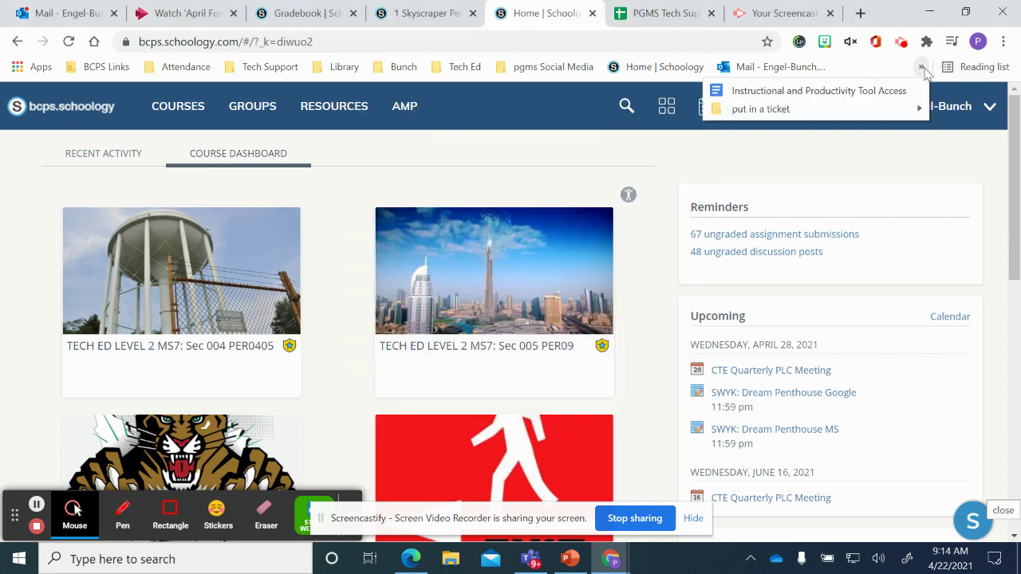
{"action": "mouse_move", "coordinate": [760, 108]}
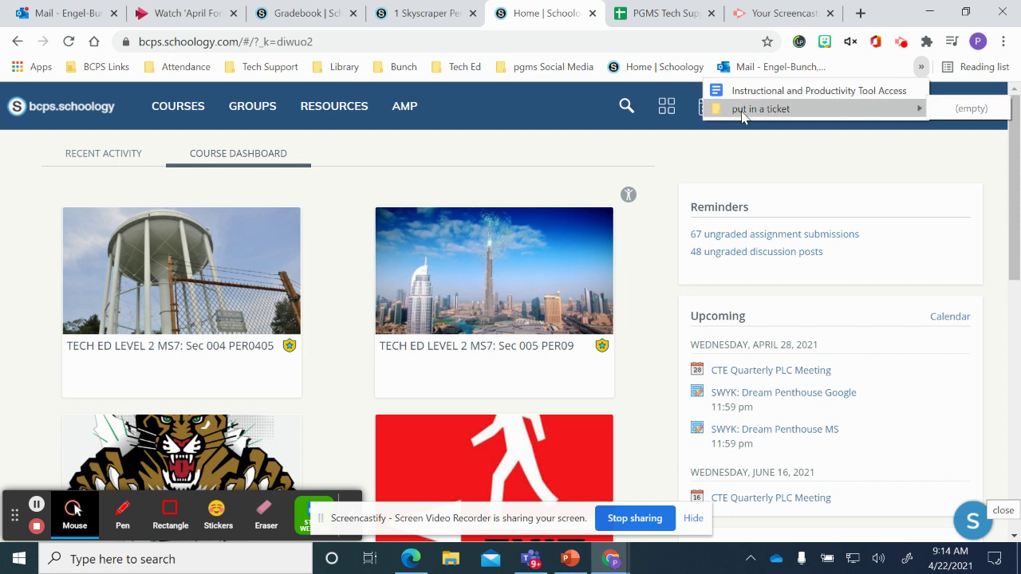
{"action": "left_click_drag", "start_coordinate": [738, 116], "coordinate": [488, 69]}
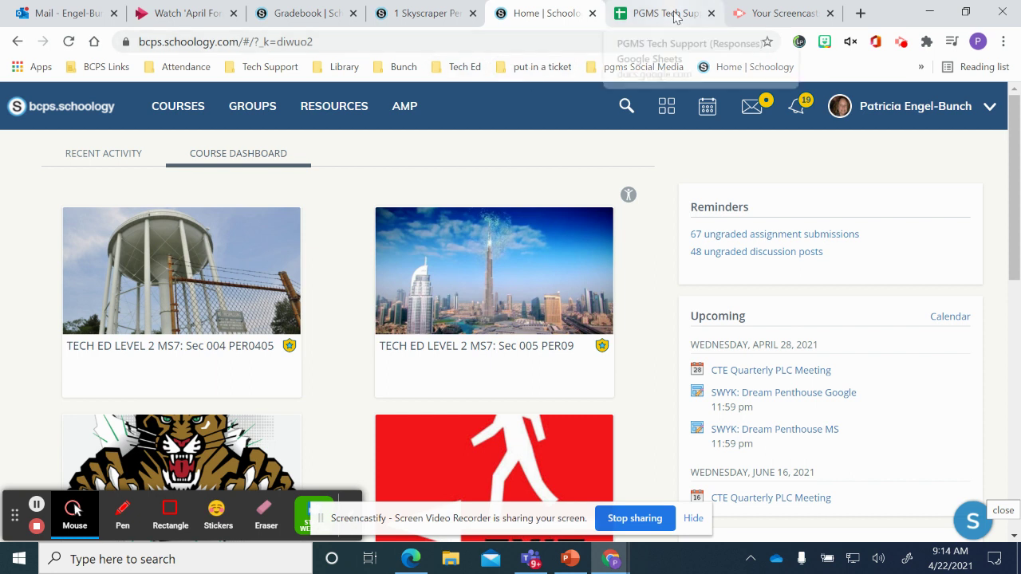
{"action": "left_click", "coordinate": [675, 16]}
{"action": "left_click", "coordinate": [519, 66]}
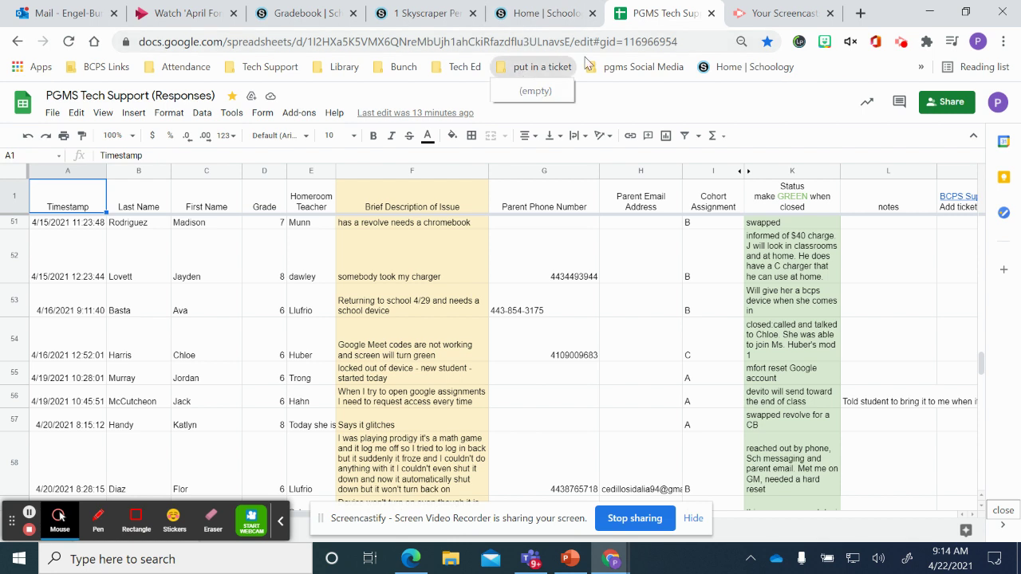
{"action": "mouse_move", "coordinate": [178, 67]}
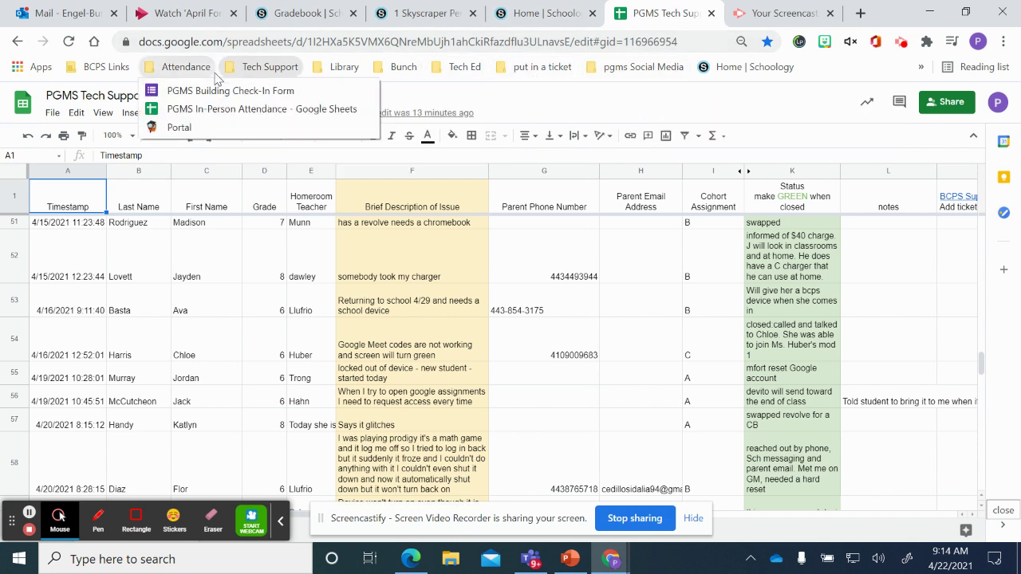
{"action": "left_click", "coordinate": [263, 67]}
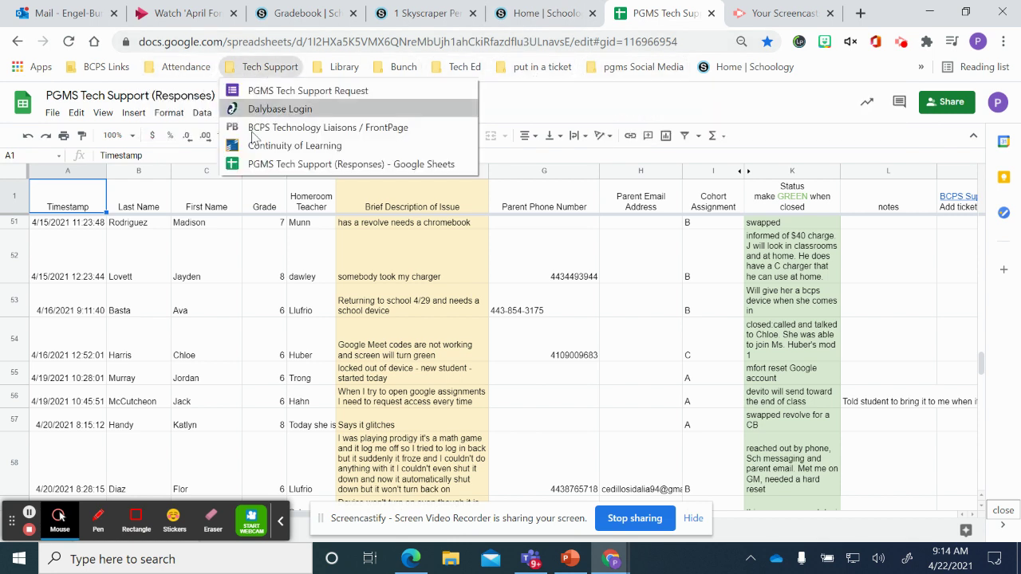
{"action": "left_click", "coordinate": [292, 91]}
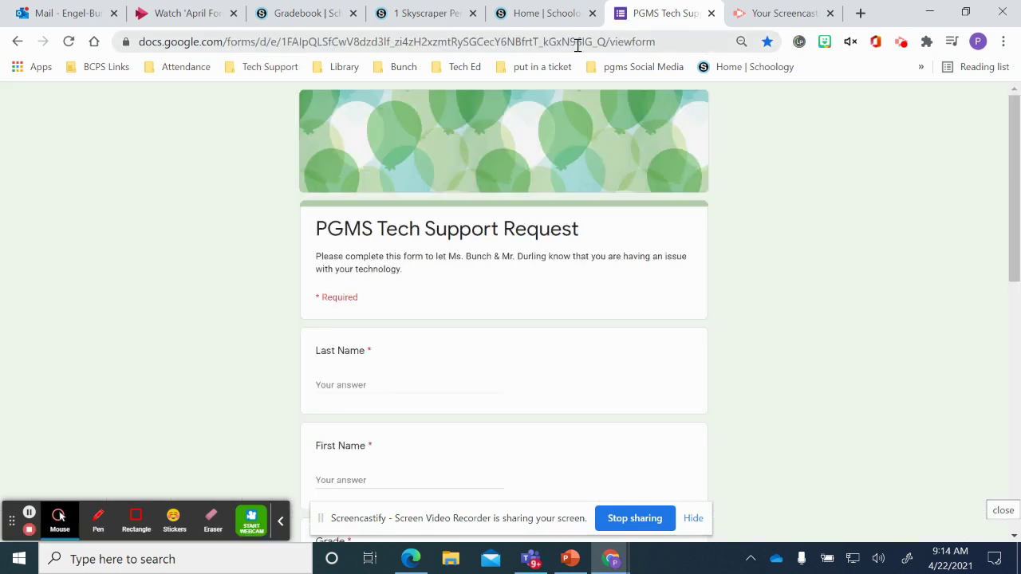
Step: Drop the form's link into 'put in a ticket', confirm it's saved, and snap Chrome right
{"action": "mouse_move", "coordinate": [125, 42]}
{"action": "left_mouse_down"}
{"action": "mouse_move", "coordinate": [193, 56]}
{"action": "mouse_move", "coordinate": [542, 69]}
{"action": "mouse_move", "coordinate": [521, 72]}
{"action": "left_mouse_up"}
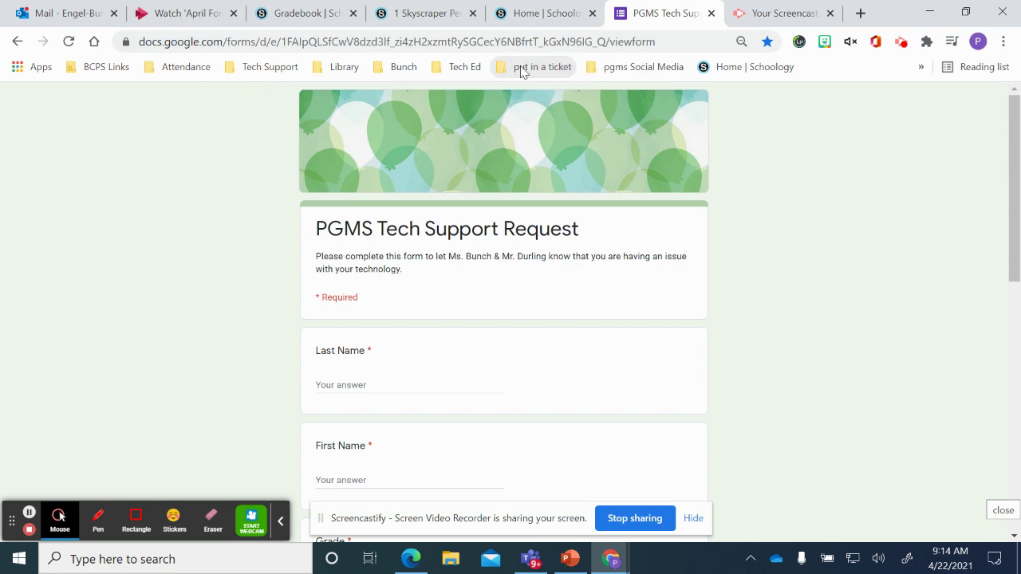
{"action": "left_click", "coordinate": [547, 69]}
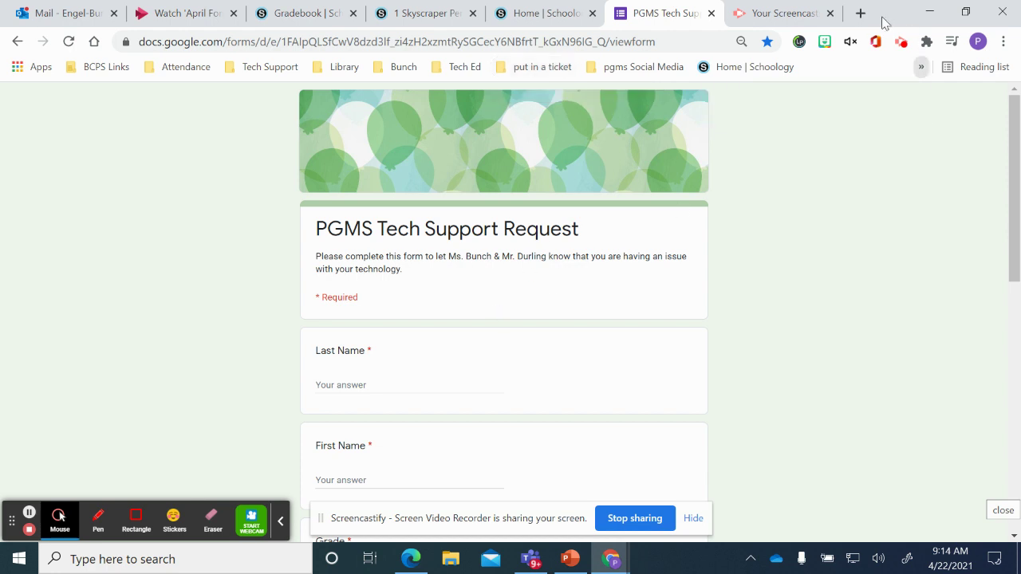
{"action": "mouse_move", "coordinate": [886, 18]}
{"action": "left_mouse_down"}
{"action": "mouse_move", "coordinate": [896, 72]}
{"action": "mouse_move", "coordinate": [1019, 80]}
{"action": "left_mouse_up"}
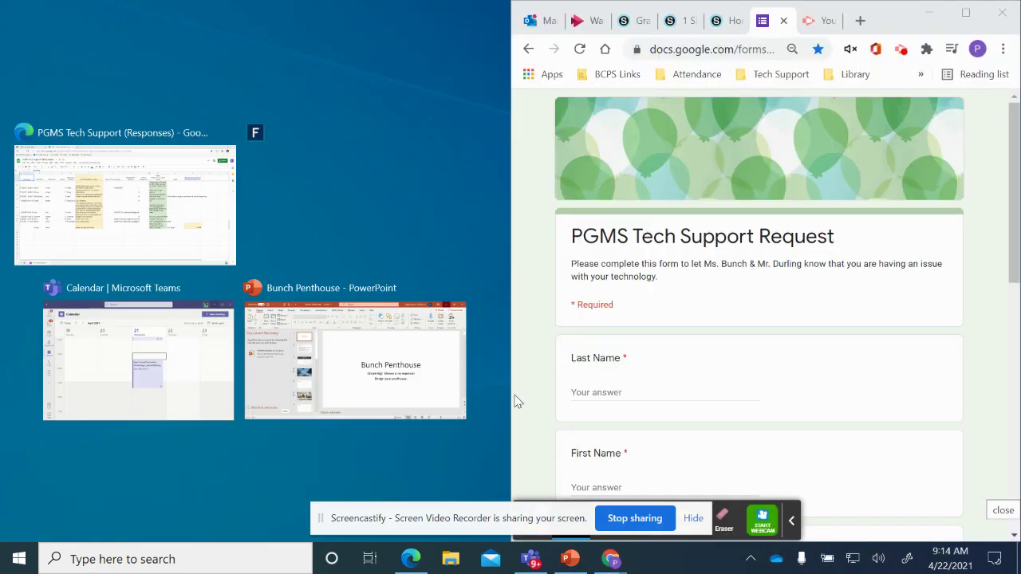
Step: Place the Edge window on the left beside Chrome and open a new Edge tab
{"action": "left_click", "coordinate": [413, 562]}
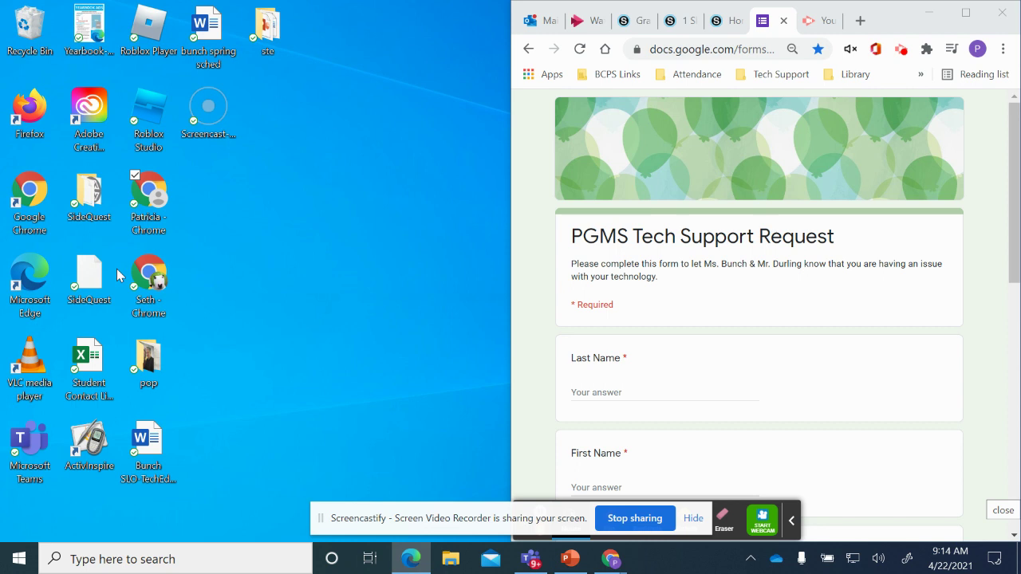
{"action": "left_click_drag", "start_coordinate": [250, 214], "coordinate": [269, 131]}
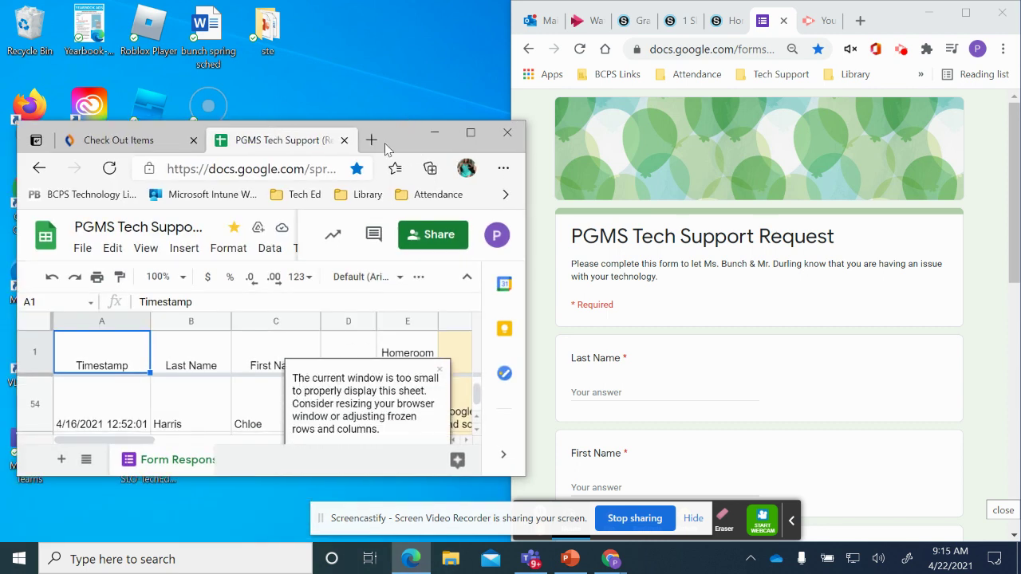
{"action": "left_click", "coordinate": [371, 142]}
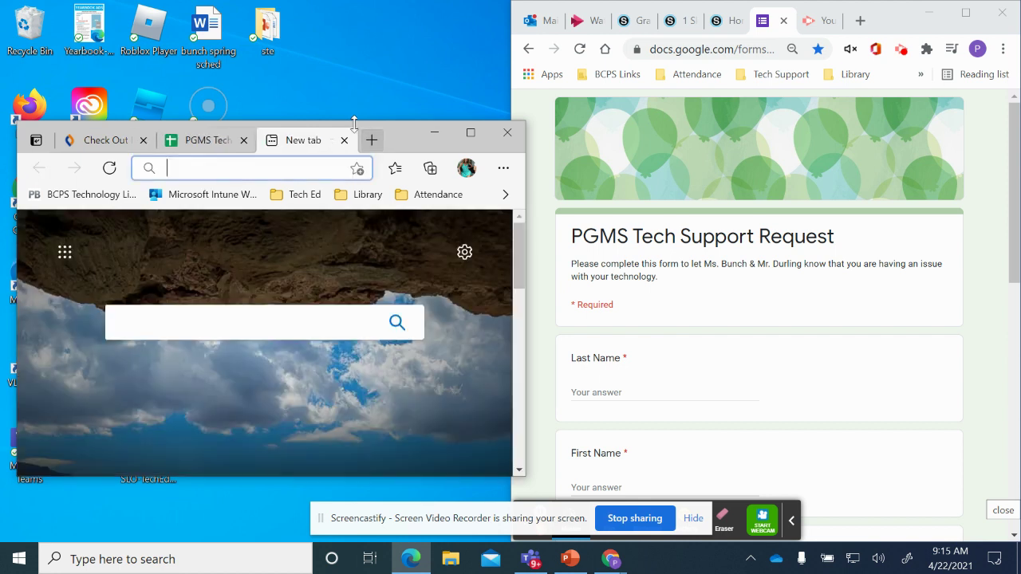
Step: Drag Chrome's Tech Support folder onto Edge's favorites bar and confirm it appears
{"action": "left_click", "coordinate": [674, 80]}
{"action": "left_click", "coordinate": [660, 137]}
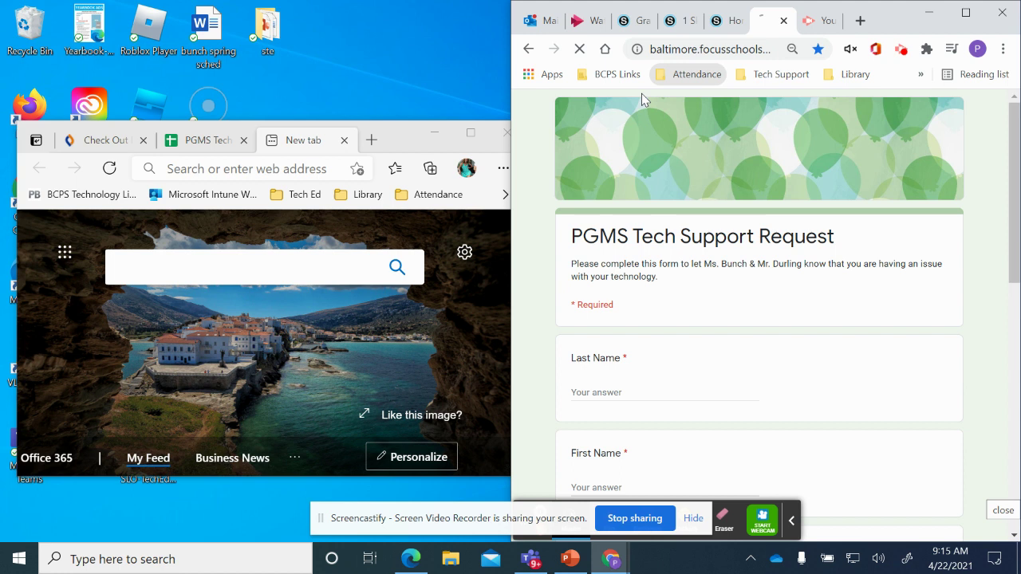
{"action": "left_click", "coordinate": [653, 81]}
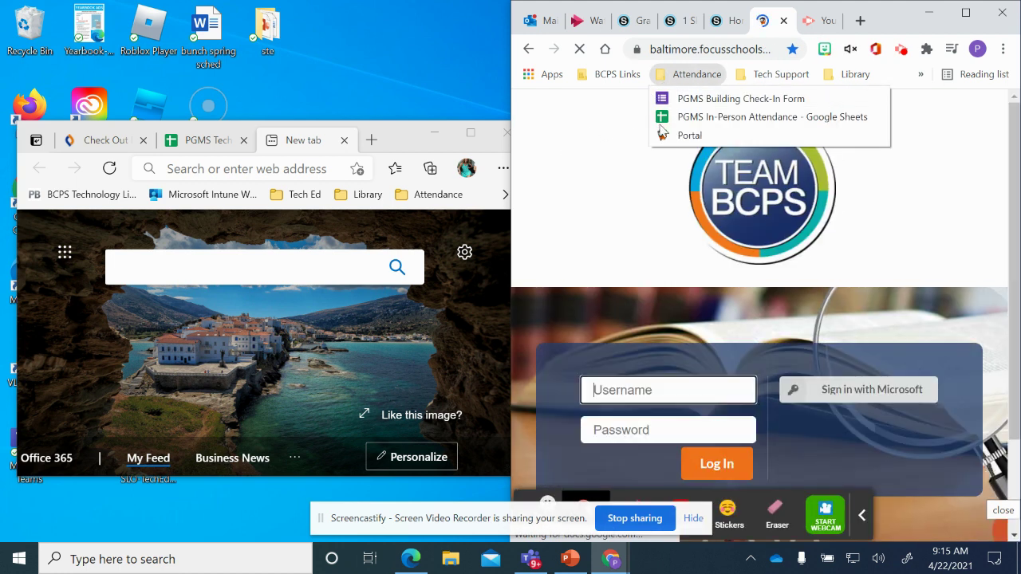
{"action": "left_click", "coordinate": [741, 80]}
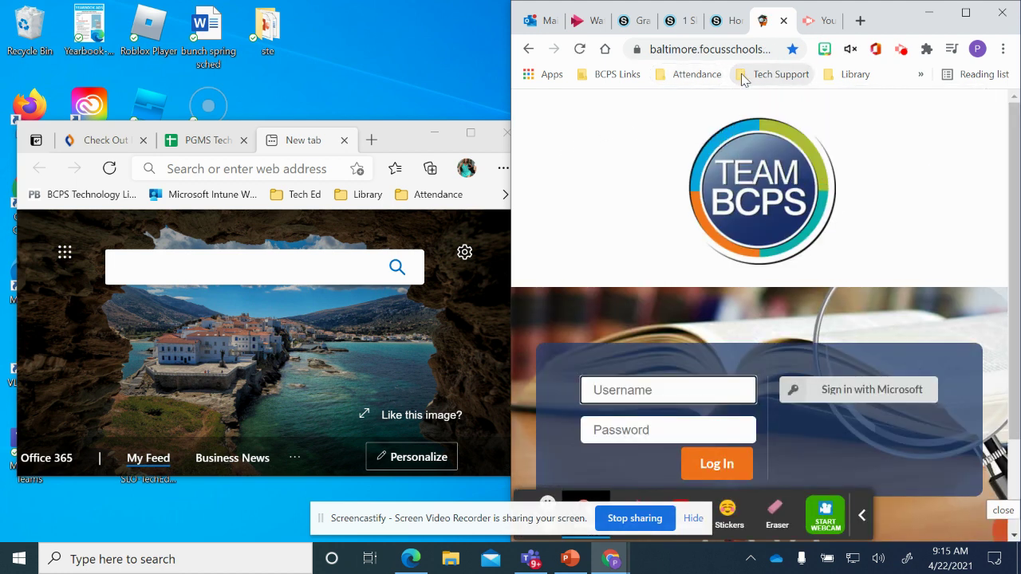
{"action": "mouse_move", "coordinate": [742, 80]}
{"action": "left_mouse_down"}
{"action": "mouse_move", "coordinate": [448, 193]}
{"action": "mouse_move", "coordinate": [324, 204]}
{"action": "mouse_move", "coordinate": [378, 219]}
{"action": "mouse_move", "coordinate": [216, 265]}
{"action": "mouse_move", "coordinate": [260, 202]}
{"action": "left_mouse_up"}
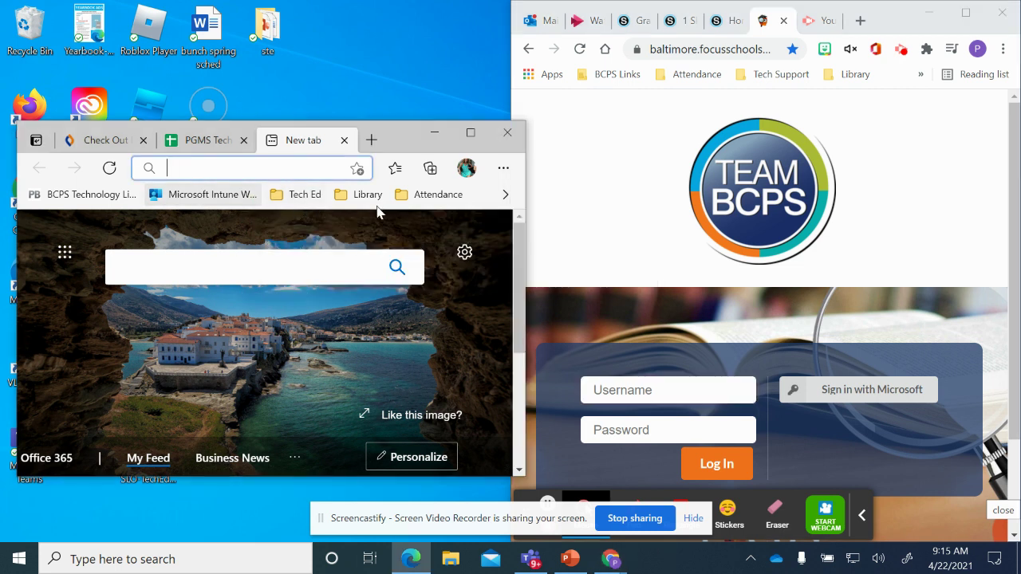
{"action": "left_click", "coordinate": [505, 194]}
{"action": "mouse_move", "coordinate": [457, 222]}
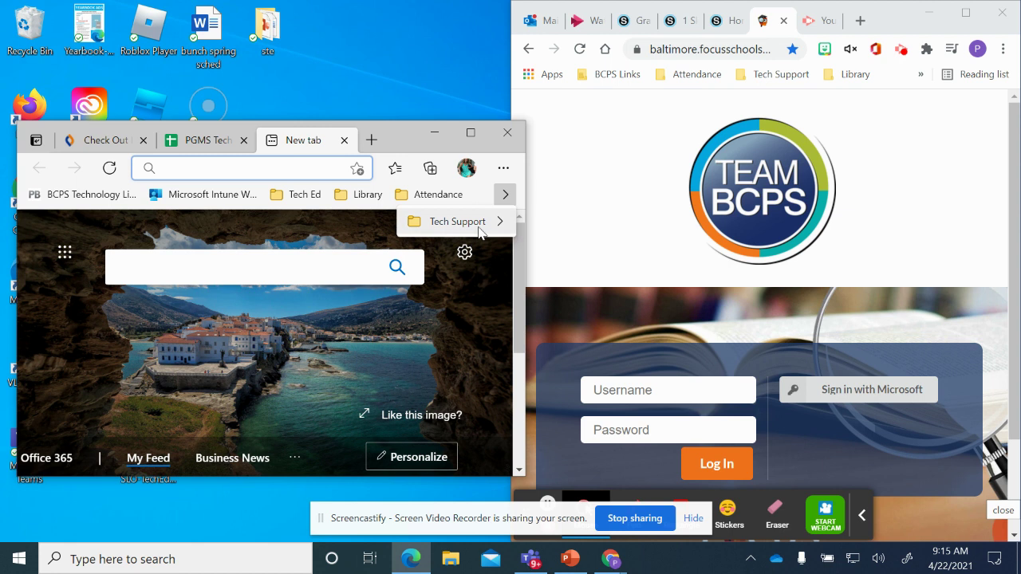